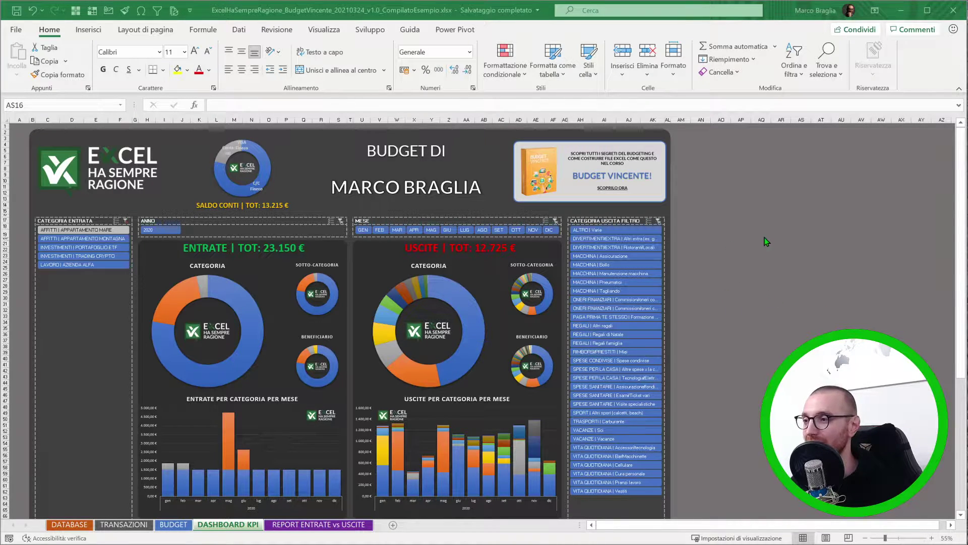
# On the DATABASE sheet, highlight the income tables in A:D and the expense tables in G:K.
pyautogui.click(66, 525)
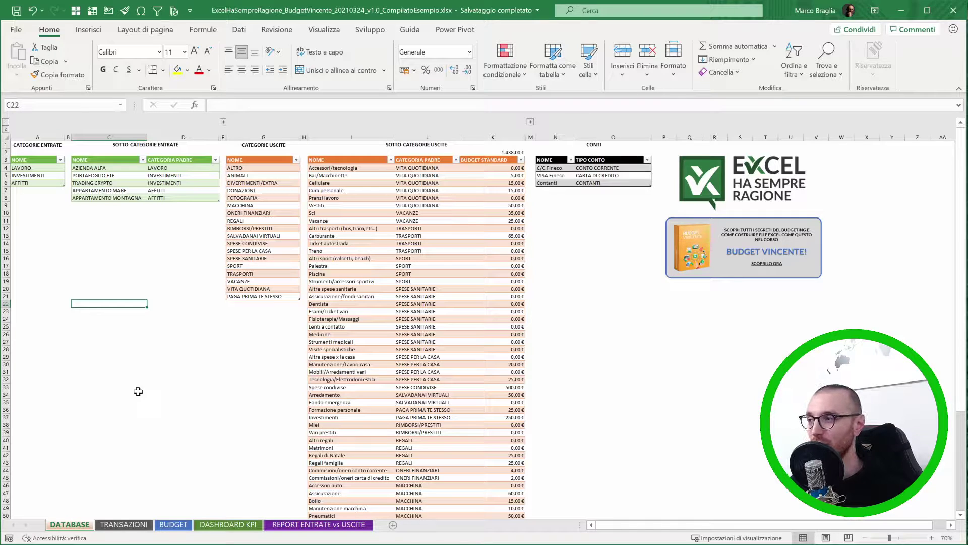
pyautogui.click(22, 138)
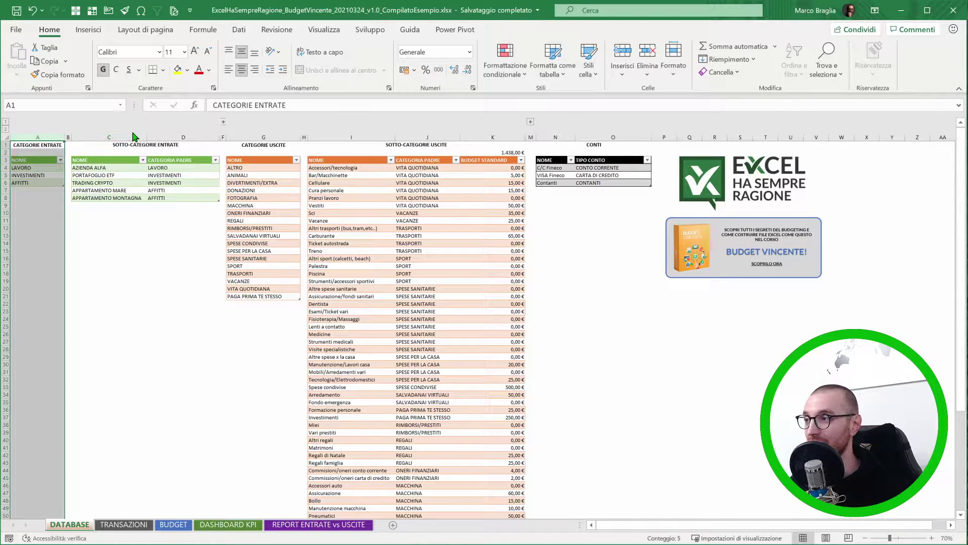
pyautogui.keyDown('ctrl'); pyautogui.click(112, 137); pyautogui.keyUp('ctrl')
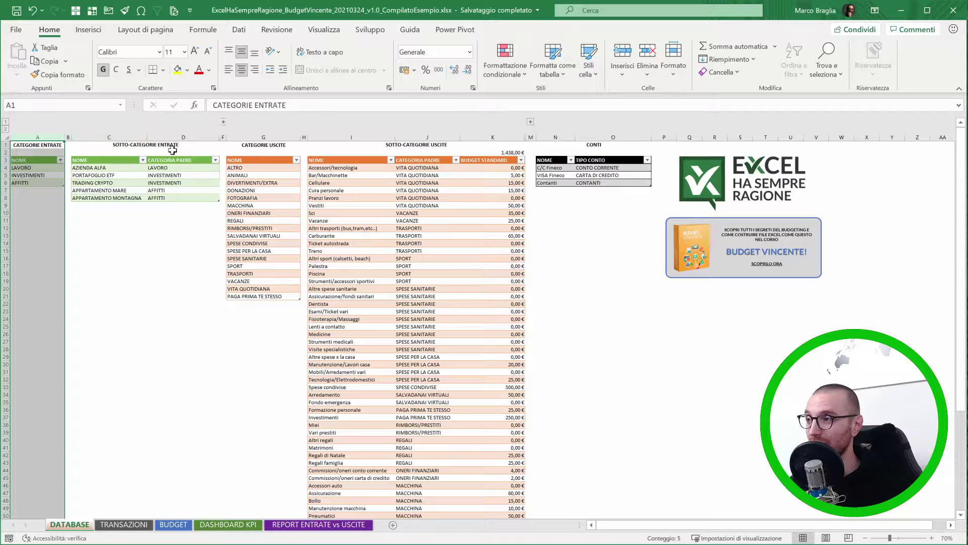
pyautogui.click(266, 137)
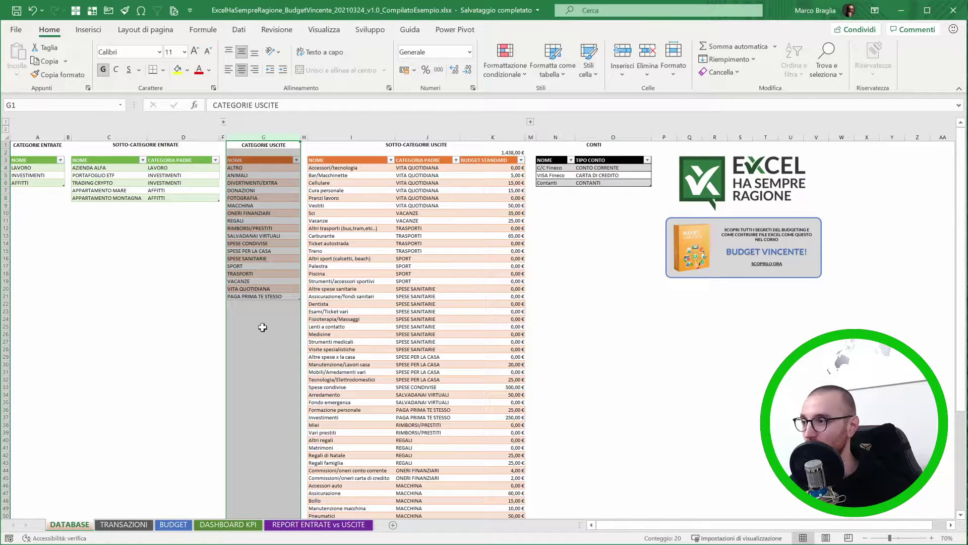
pyautogui.moveTo(37, 137); pyautogui.dragTo(201, 137)
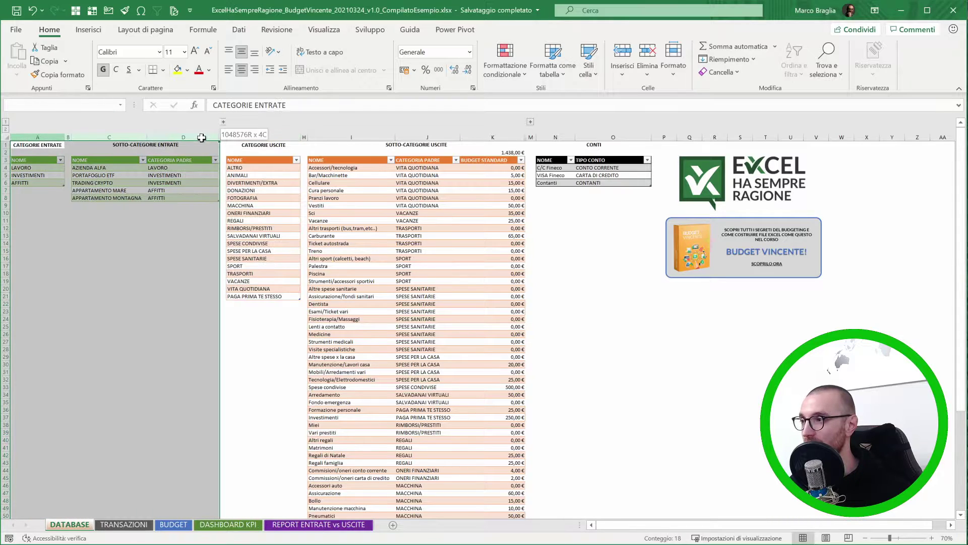
pyautogui.moveTo(263, 137)
pyautogui.mouseDown()
pyautogui.moveTo(492, 132)
pyautogui.moveTo(483, 136)
pyautogui.mouseUp()
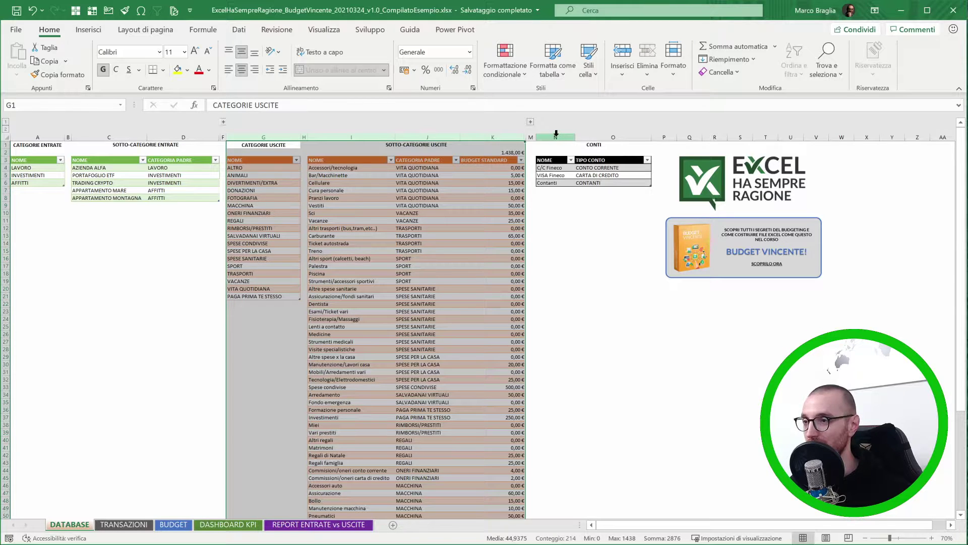
pyautogui.click(567, 216)
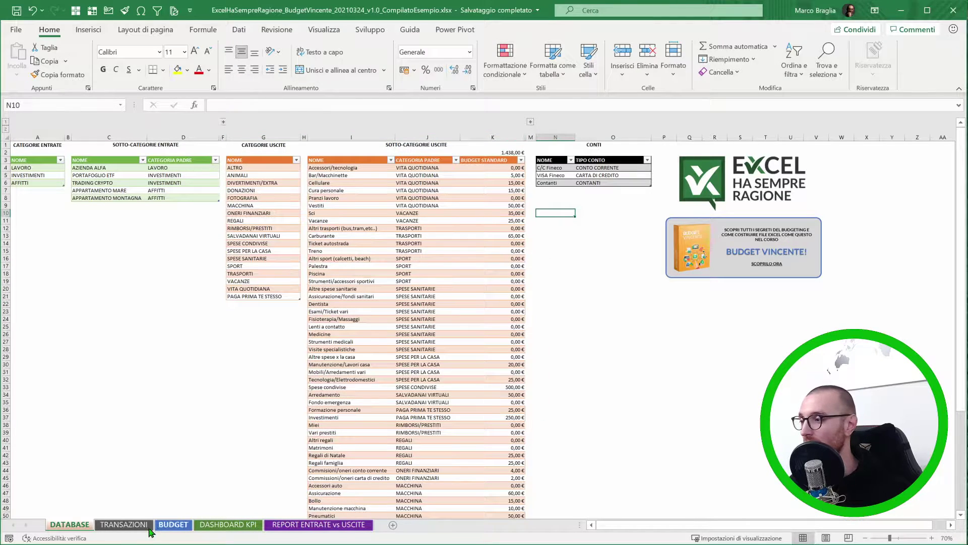
# View the TRANSAZIONI transactions sheet, then go to the BUDGET sheet.
pyautogui.click(123, 525)
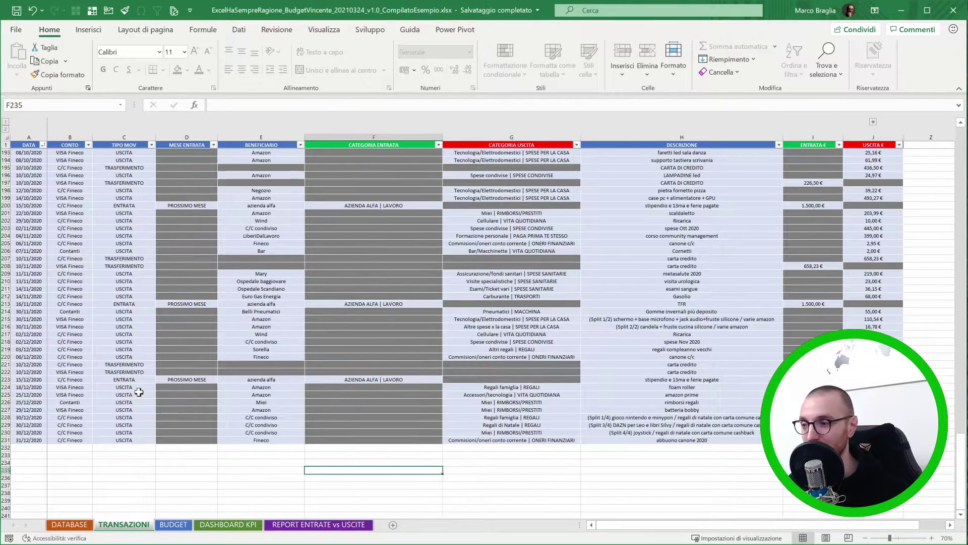
pyautogui.click(173, 528)
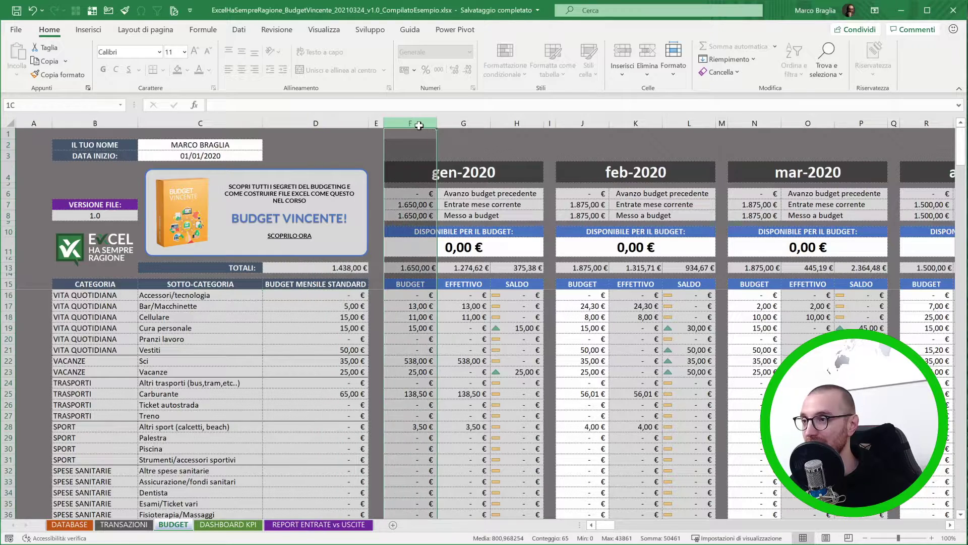
# Compare the gen-2020 budget columns with DATABASE's BUDGET STANDARD column, ending on cell F16.
pyautogui.moveTo(410, 134); pyautogui.dragTo(521, 133)
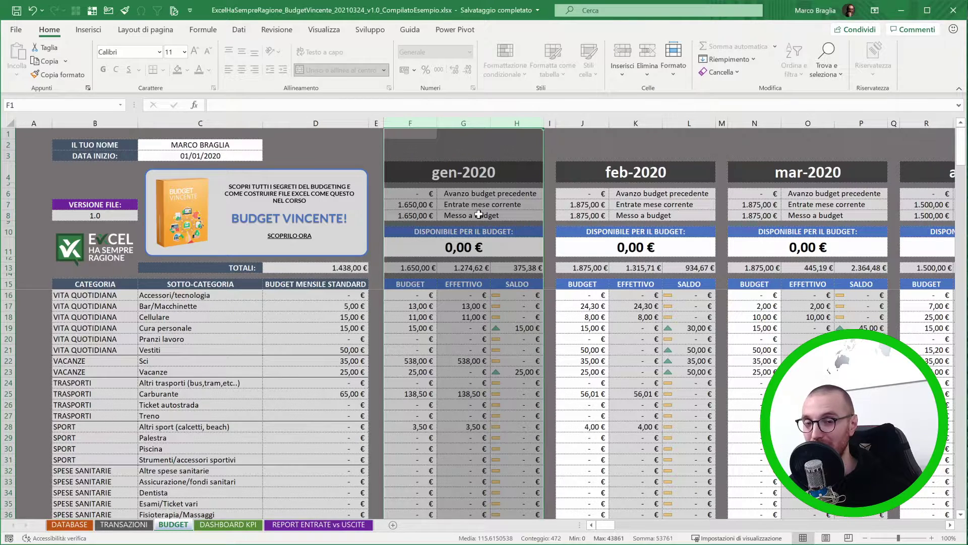
pyautogui.click(411, 122)
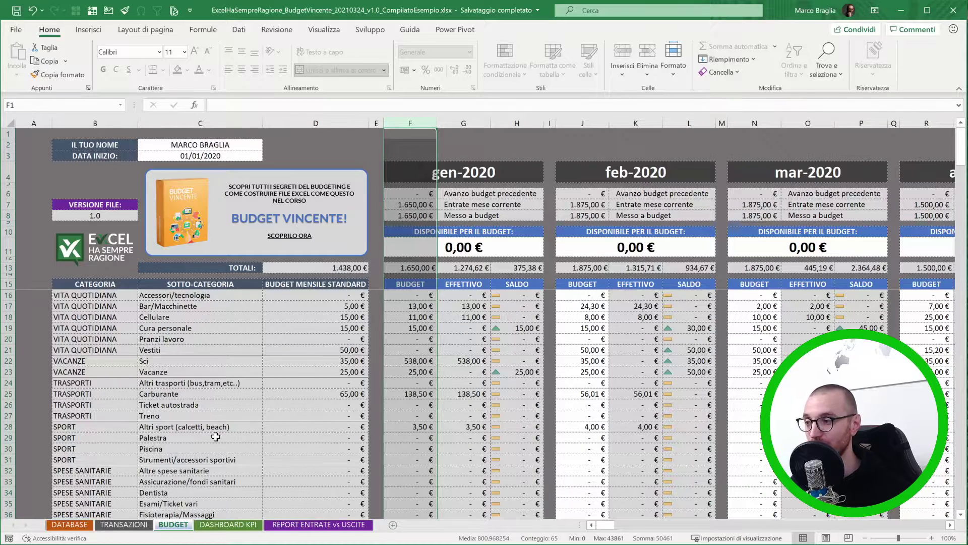
pyautogui.click(80, 526)
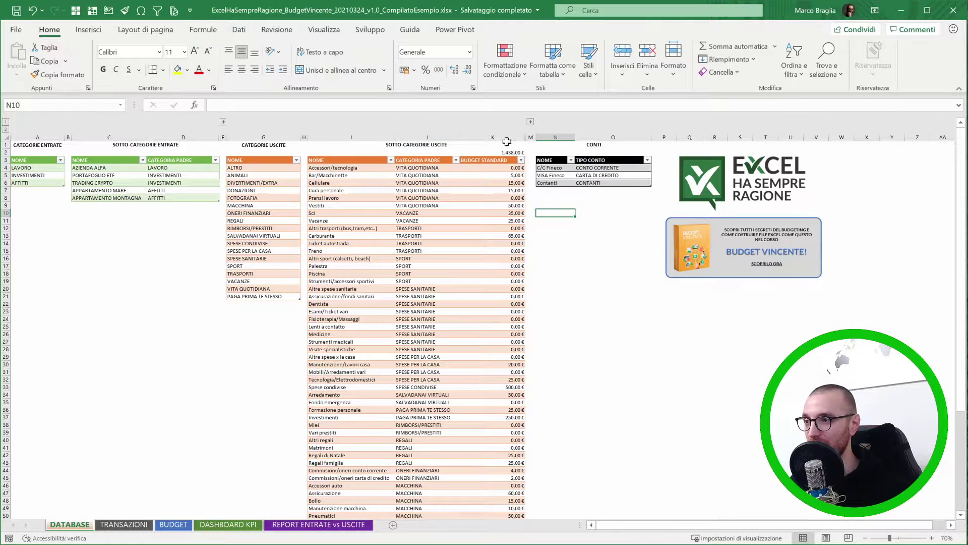
pyautogui.click(485, 133)
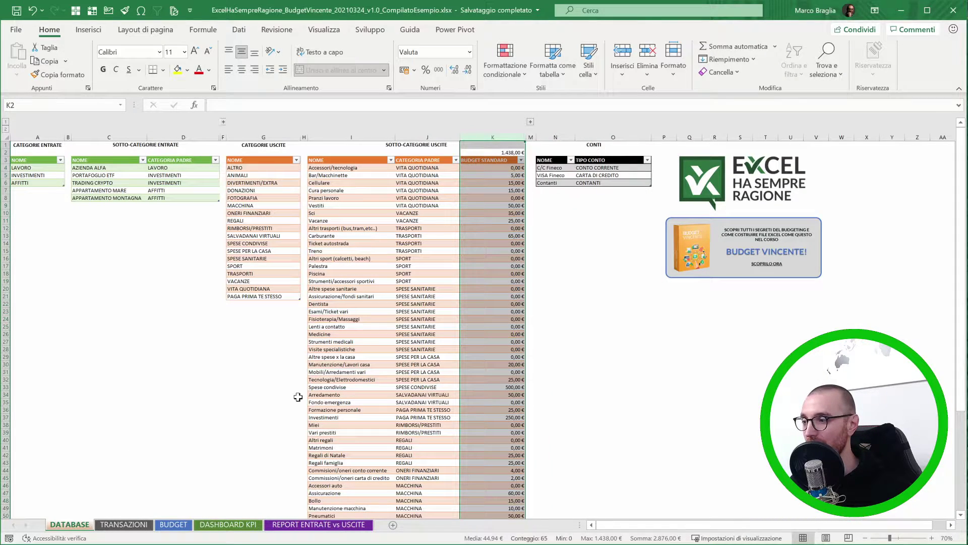
pyautogui.click(190, 526)
pyautogui.click(399, 298)
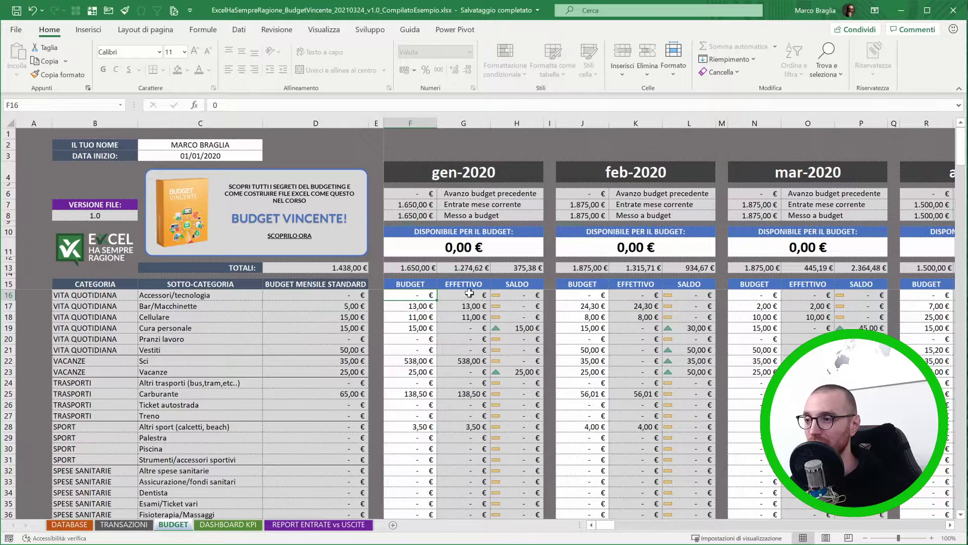
pyautogui.moveTo(470, 293); pyautogui.dragTo(504, 293)
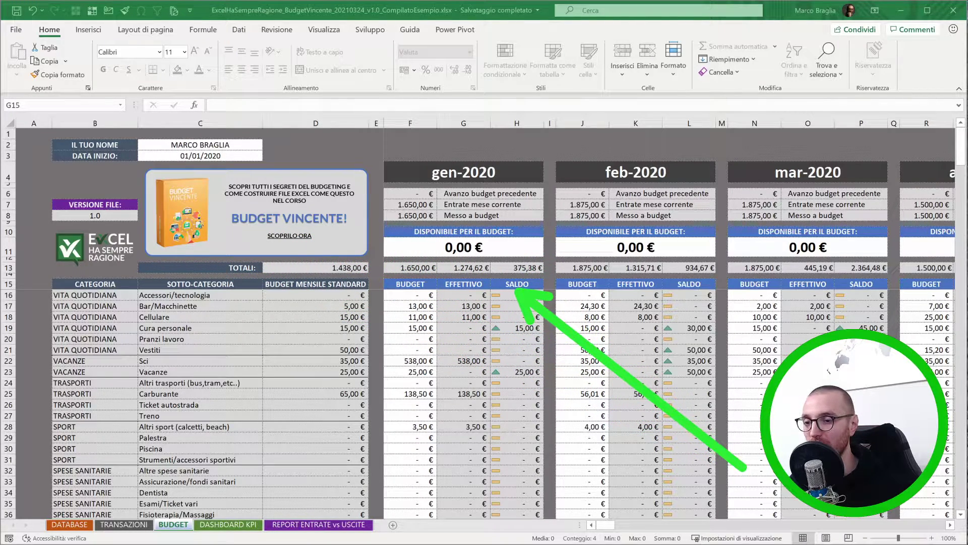
pyautogui.click(611, 527)
pyautogui.moveTo(605, 528); pyautogui.dragTo(684, 527)
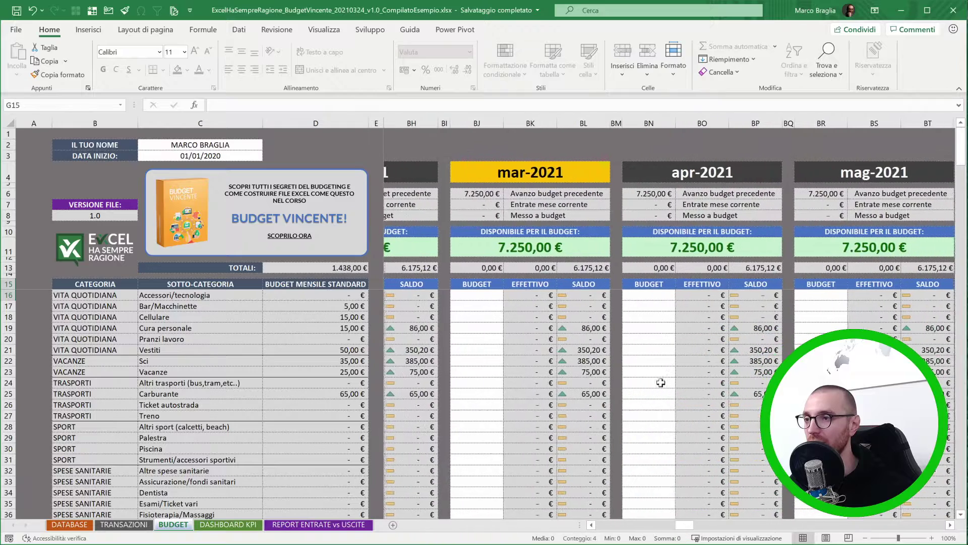
pyautogui.click(504, 174)
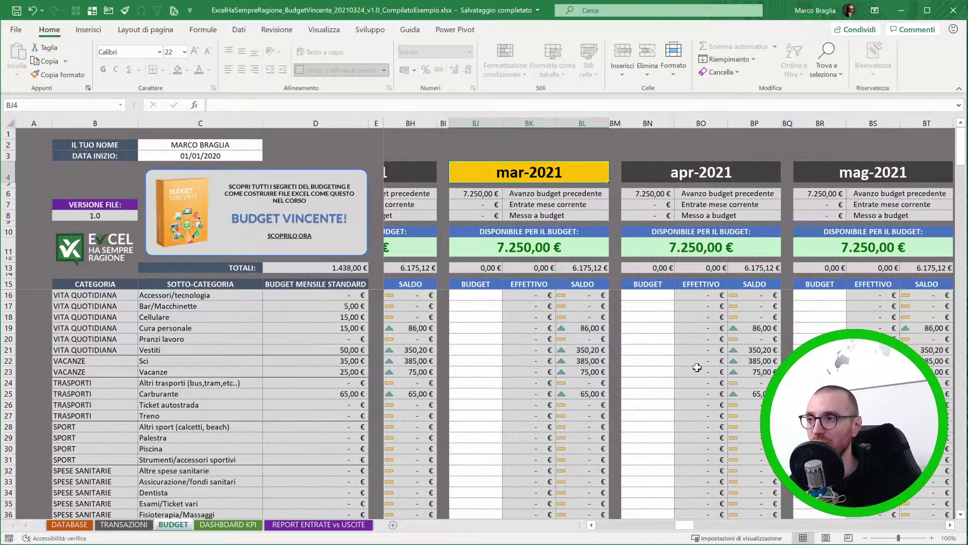
pyautogui.moveTo(687, 527); pyautogui.dragTo(942, 536)
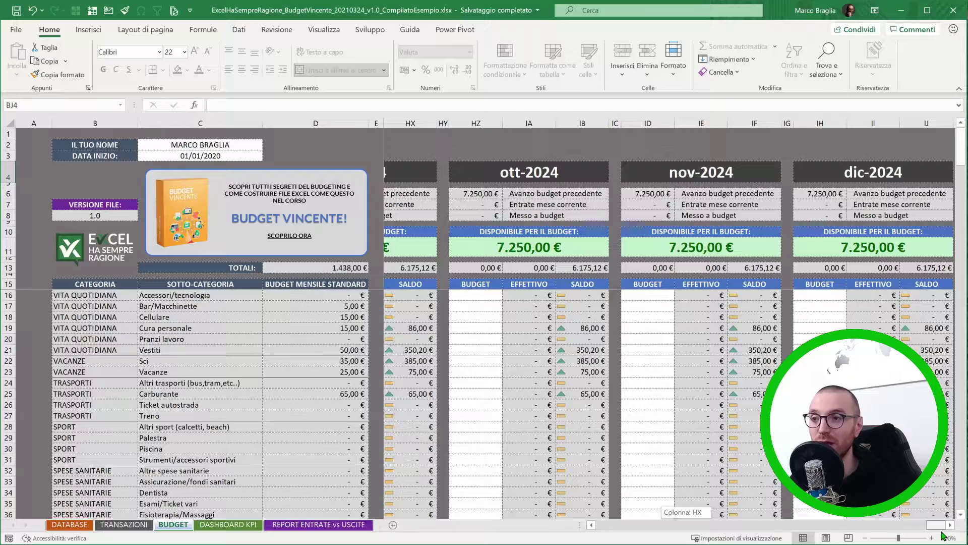
pyautogui.moveTo(941, 536); pyautogui.dragTo(605, 525)
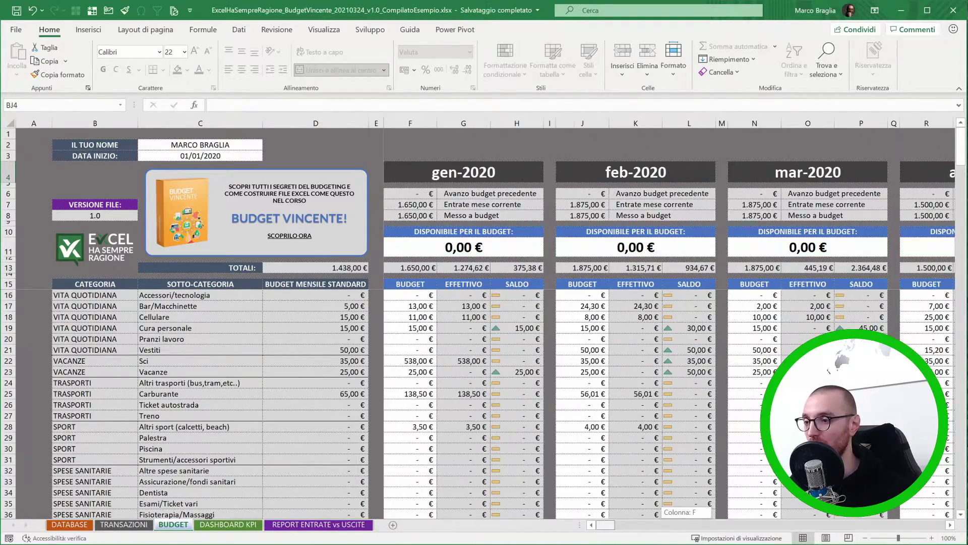
# Browse the DASHBOARD KPI charts: income 23.150 €, expenses 12.725 €, balances 13.215 €.
pyautogui.click(228, 525)
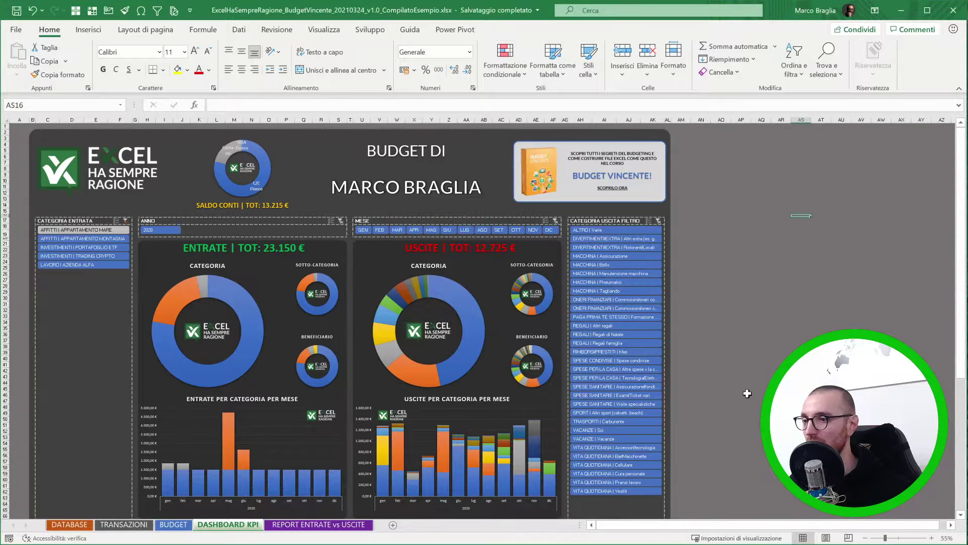
pyautogui.scroll(-4, 484, 319)
pyautogui.scroll(-4, 484, 319)
pyautogui.scroll(-4, 484, 320)
pyautogui.scroll(-1, 484, 320)
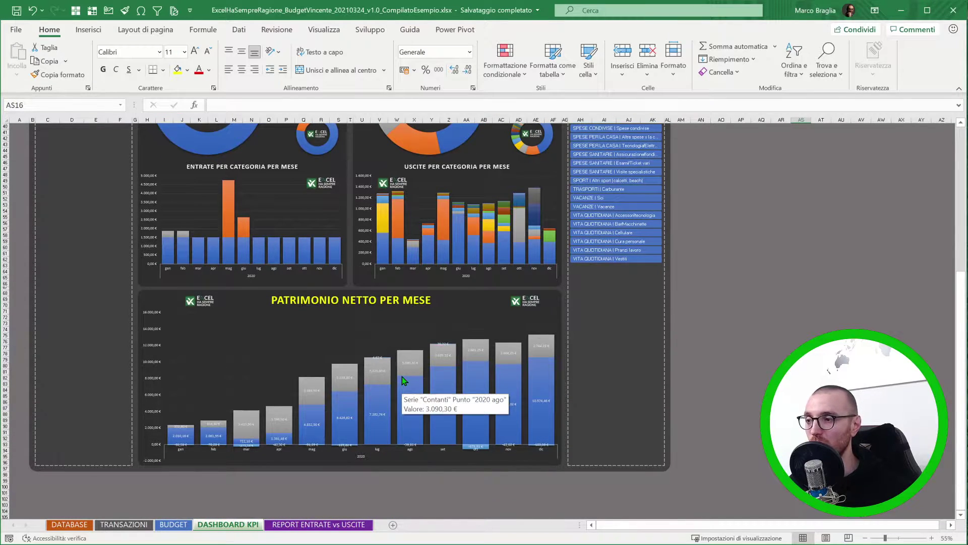
pyautogui.scroll(13, 401, 376)
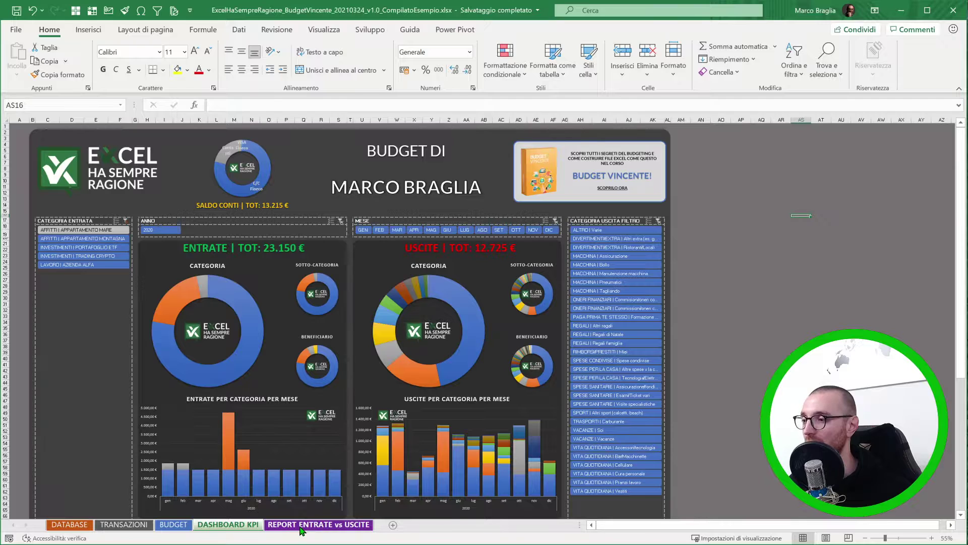
# View the REPORT ENTRATE vs USCITE sheet at 70% zoom, down to the TOT USCITE pivot table.
pyautogui.click(302, 525)
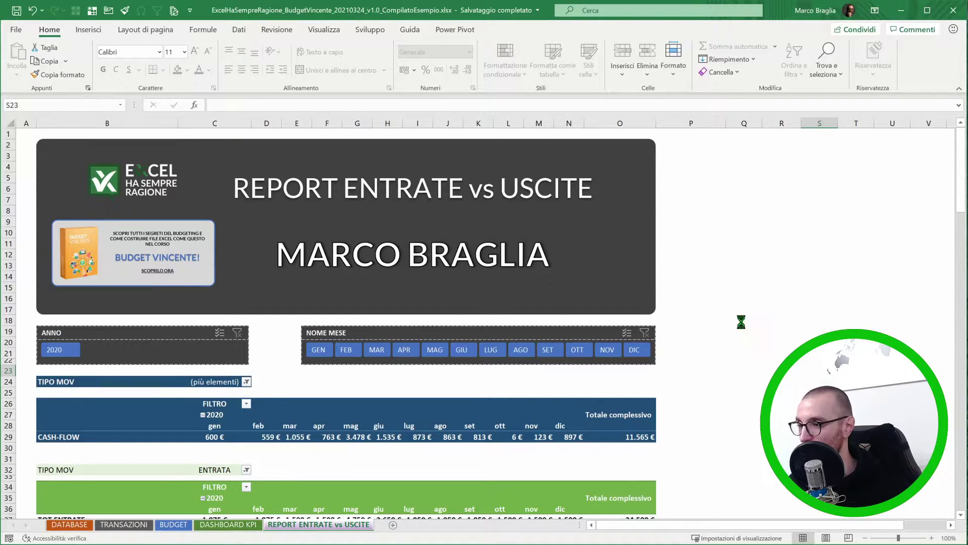
pyautogui.keyDown('ctrl'); pyautogui.scroll(-1, 741, 321); pyautogui.keyUp('ctrl')
pyautogui.keyDown('ctrl'); pyautogui.scroll(-1, 740, 322); pyautogui.keyUp('ctrl')
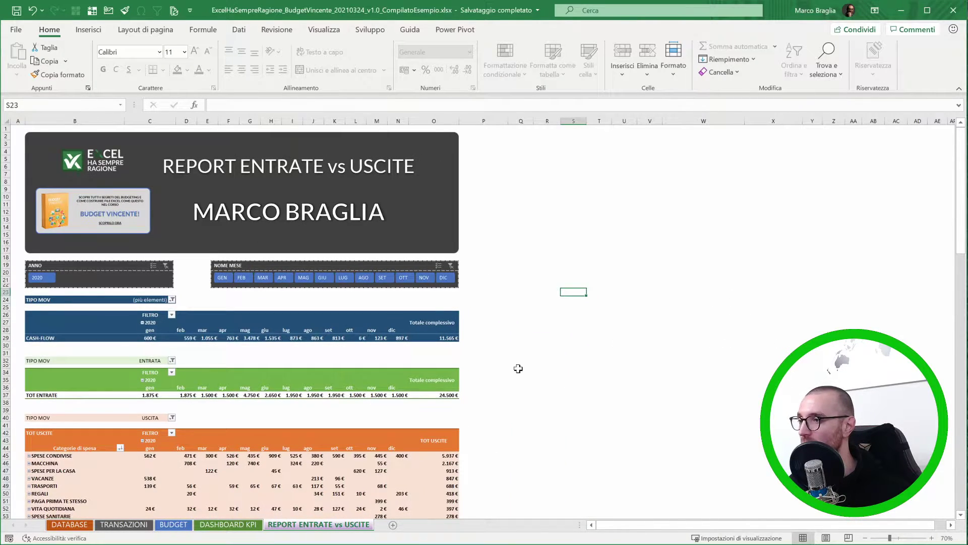
pyautogui.scroll(-3, 519, 383)
pyautogui.scroll(2, 518, 390)
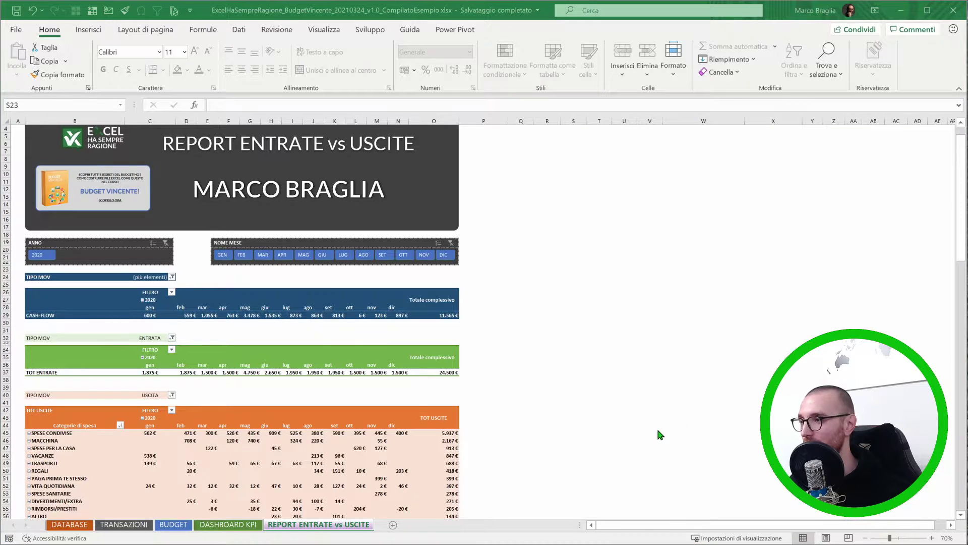
pyautogui.moveTo(659, 434)
pyautogui.mouseDown()
pyautogui.moveTo(220, 268)
pyautogui.moveTo(492, 280)
pyautogui.mouseUp()
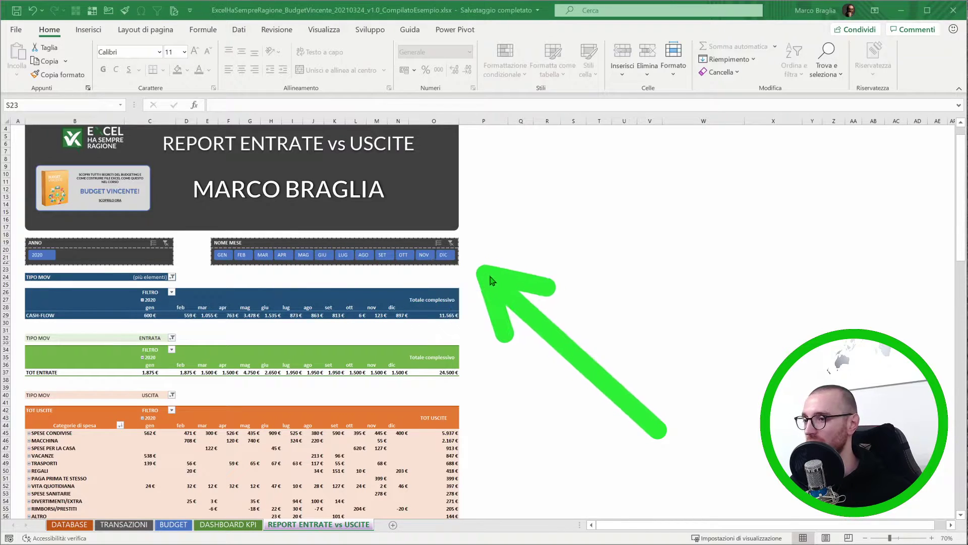
pyautogui.moveTo(492, 280)
pyautogui.mouseDown()
pyautogui.moveTo(357, 254)
pyautogui.moveTo(353, 321)
pyautogui.moveTo(227, 320)
pyautogui.moveTo(457, 316)
pyautogui.moveTo(270, 316)
pyautogui.moveTo(209, 280)
pyautogui.moveTo(315, 330)
pyautogui.moveTo(227, 382)
pyautogui.moveTo(111, 325)
pyautogui.moveTo(99, 305)
pyautogui.moveTo(70, 328)
pyautogui.moveTo(87, 309)
pyautogui.moveTo(75, 334)
pyautogui.moveTo(83, 324)
pyautogui.moveTo(73, 320)
pyautogui.moveTo(292, 293)
pyautogui.moveTo(276, 334)
pyautogui.moveTo(266, 328)
pyautogui.moveTo(272, 348)
pyautogui.moveTo(230, 400)
pyautogui.moveTo(220, 356)
pyautogui.moveTo(76, 313)
pyautogui.moveTo(130, 302)
pyautogui.moveTo(217, 330)
pyautogui.moveTo(459, 325)
pyautogui.moveTo(238, 324)
pyautogui.moveTo(108, 371)
pyautogui.moveTo(406, 374)
pyautogui.moveTo(313, 367)
pyautogui.moveTo(237, 432)
pyautogui.moveTo(183, 450)
pyautogui.moveTo(471, 423)
pyautogui.moveTo(511, 451)
pyautogui.mouseUp()
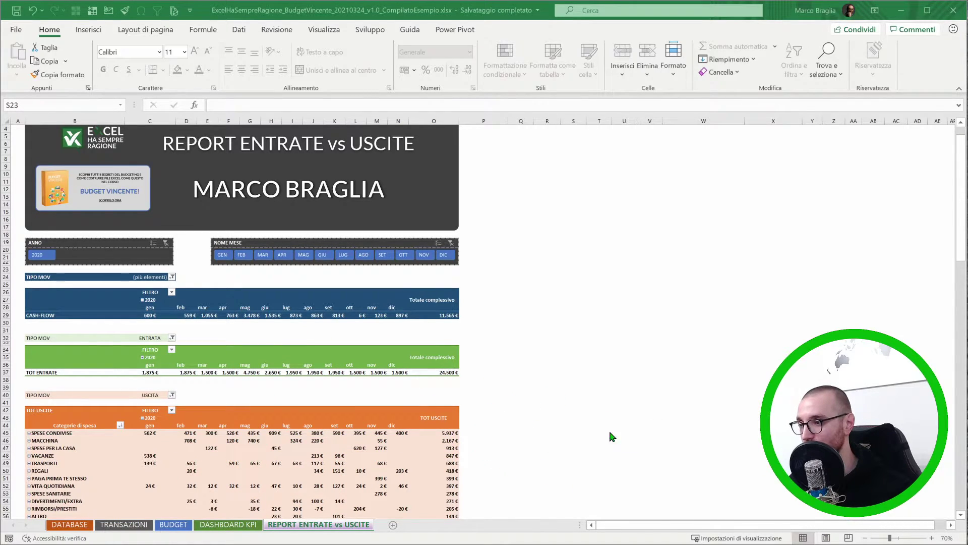
pyautogui.press('Escape')
pyautogui.scroll(-5, 534, 398)
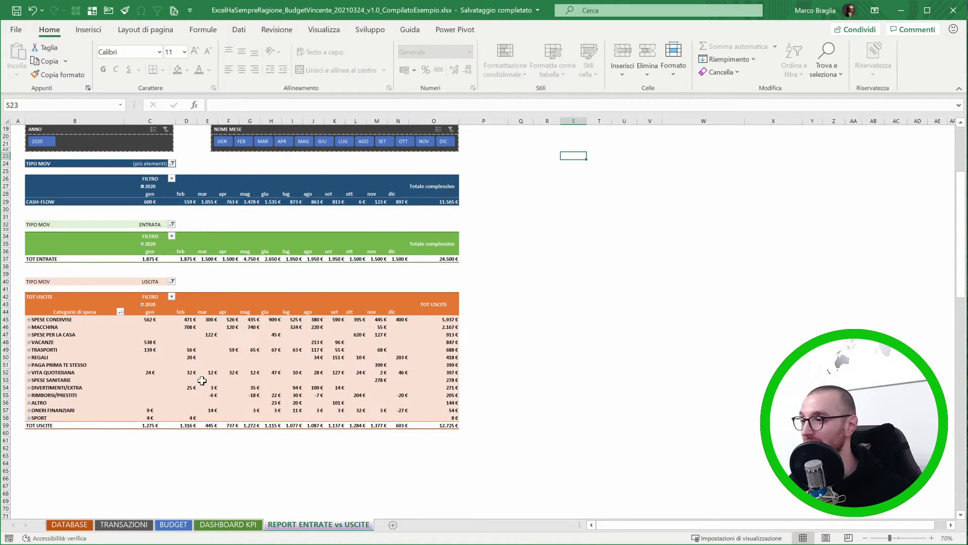
pyautogui.moveTo(199, 379)
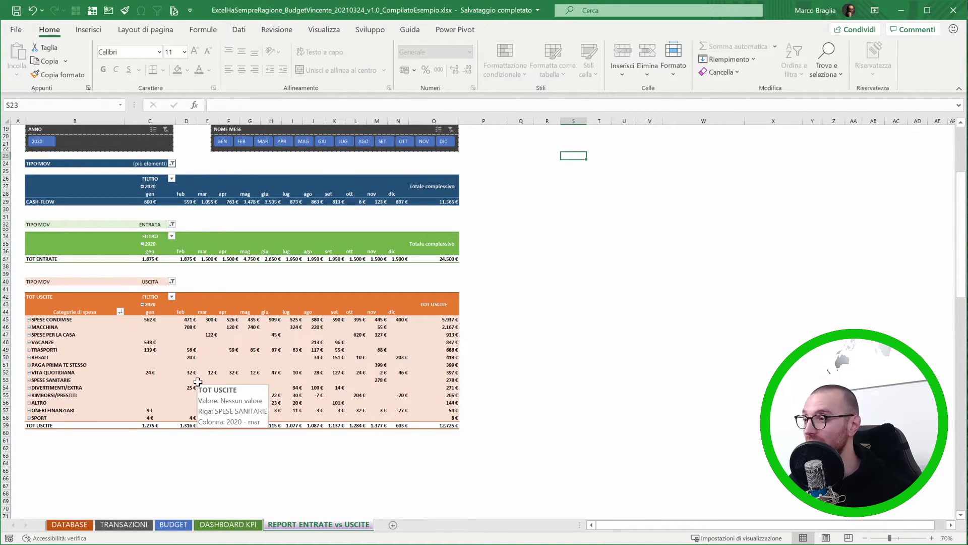
# Drill SPESE CONDIVISE down to its Spese condivise payees, then collapse it to 5.937 €.
pyautogui.click(29, 320)
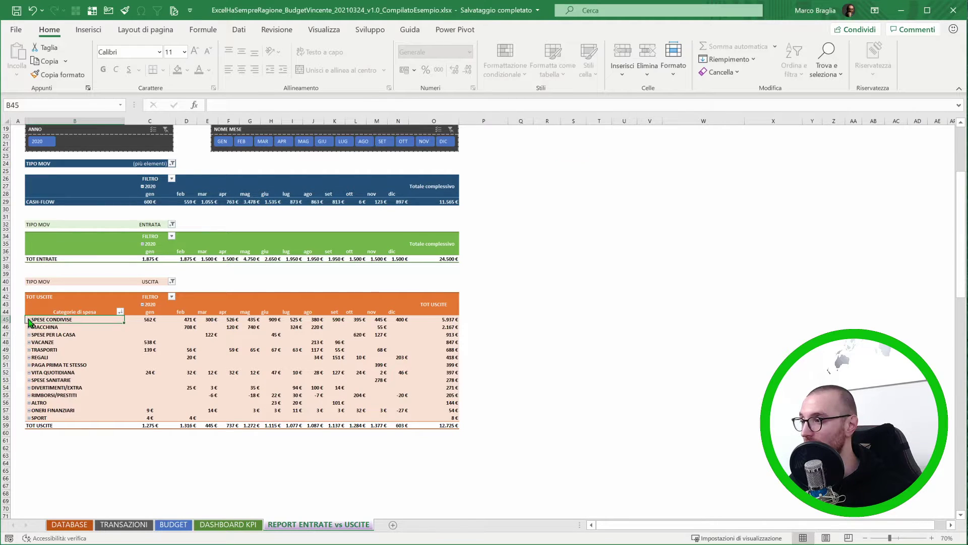
pyautogui.click(35, 327)
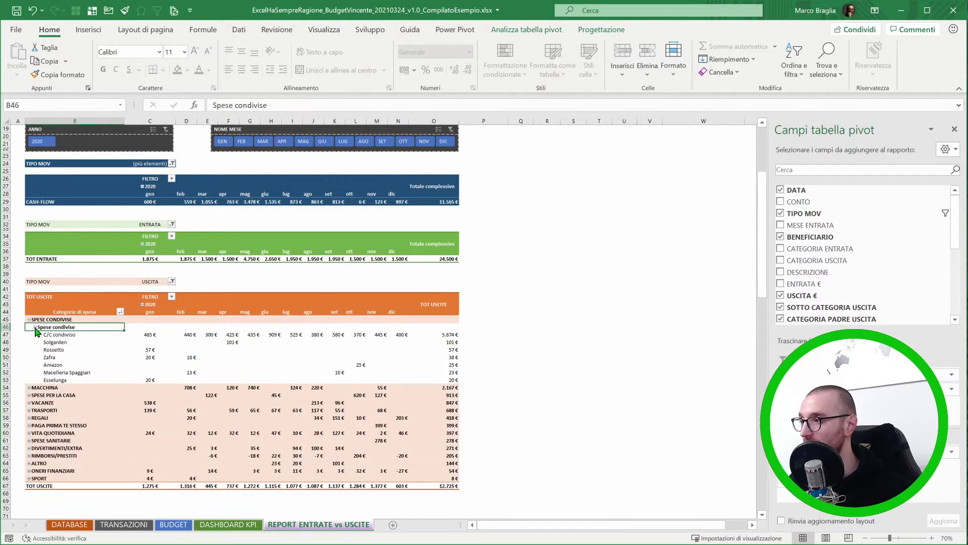
pyautogui.click(34, 327)
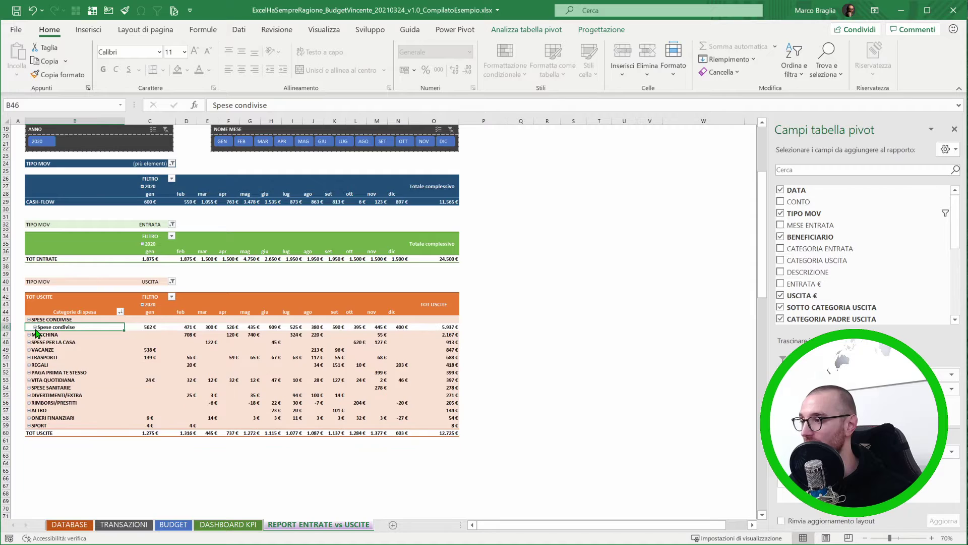
pyautogui.click(29, 319)
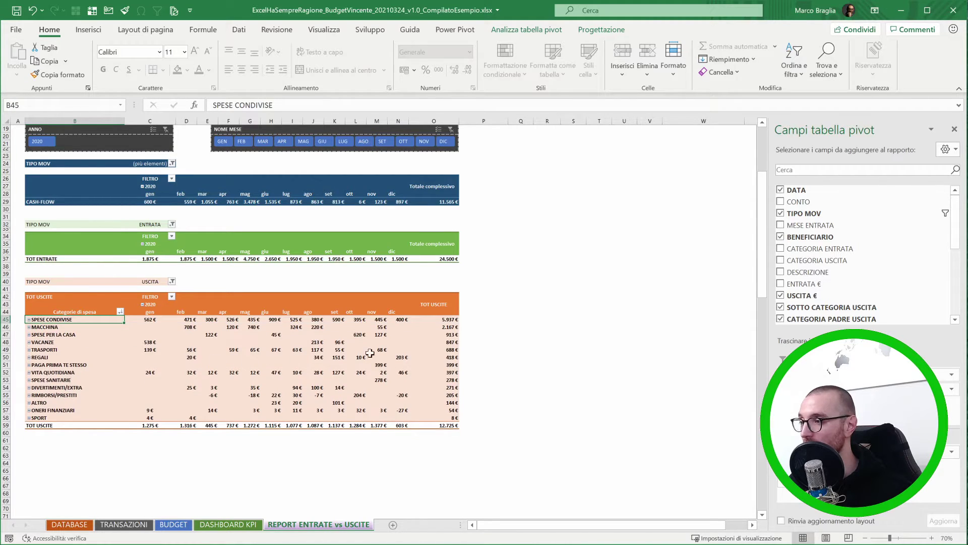
pyautogui.scroll(6, 390, 352)
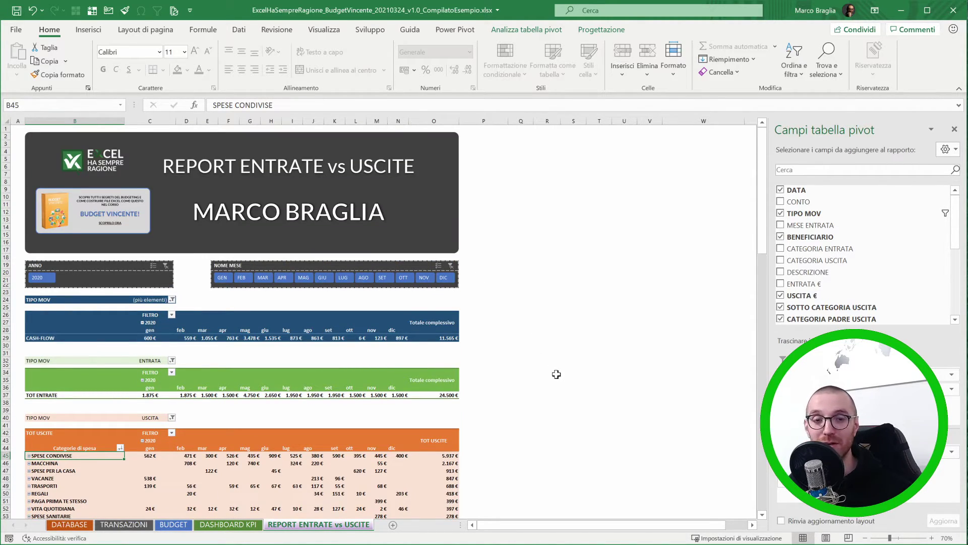